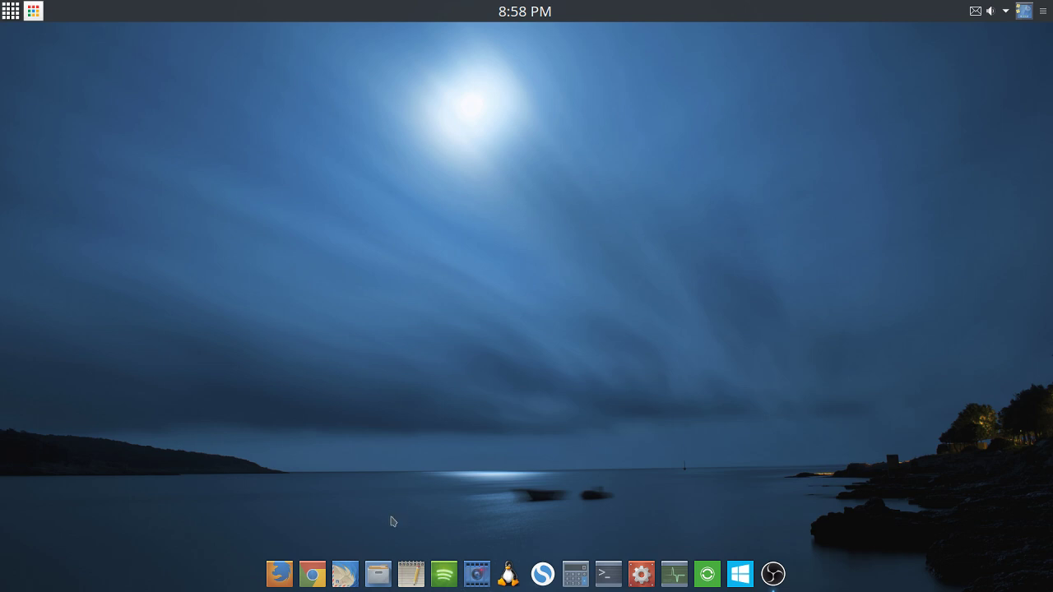
Step: Launch Dolphin, show the root (/) folder from Places, and select the usr folder
{"action": "left_click", "coordinate": [379, 573]}
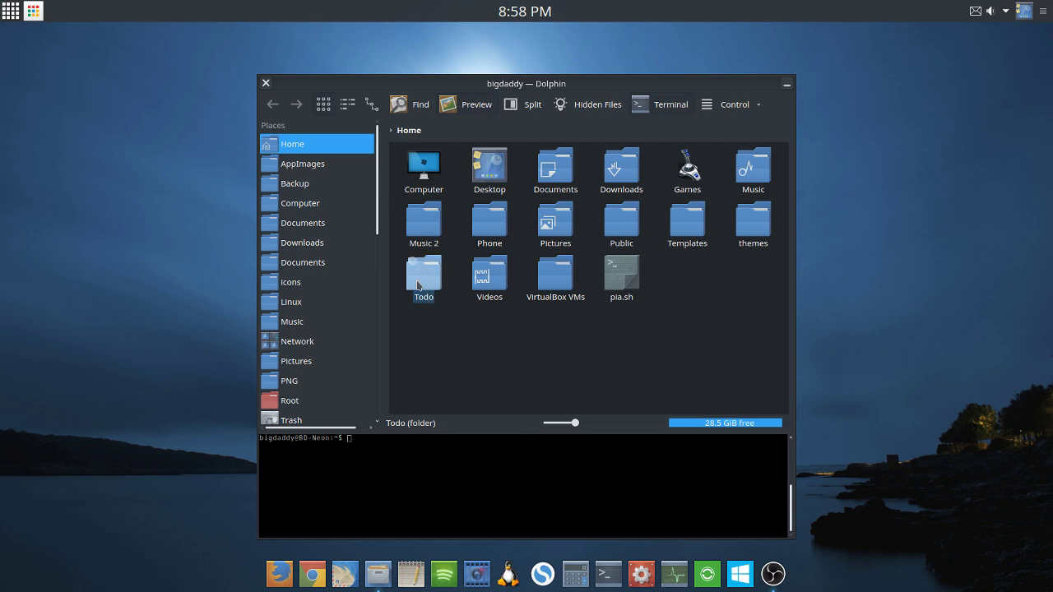
{"action": "left_click", "coordinate": [332, 400]}
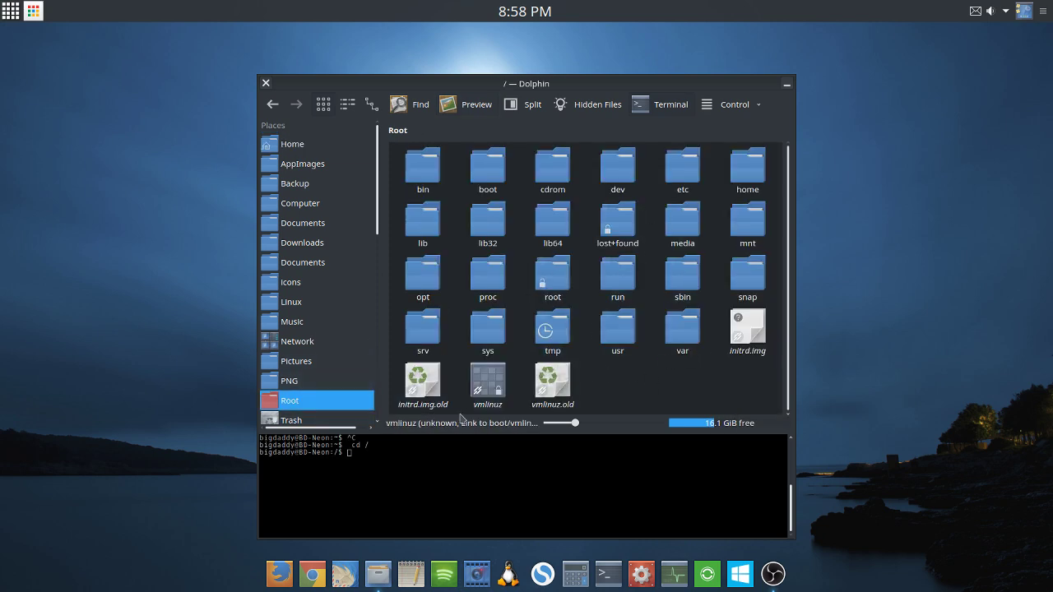
{"action": "left_click", "coordinate": [628, 348]}
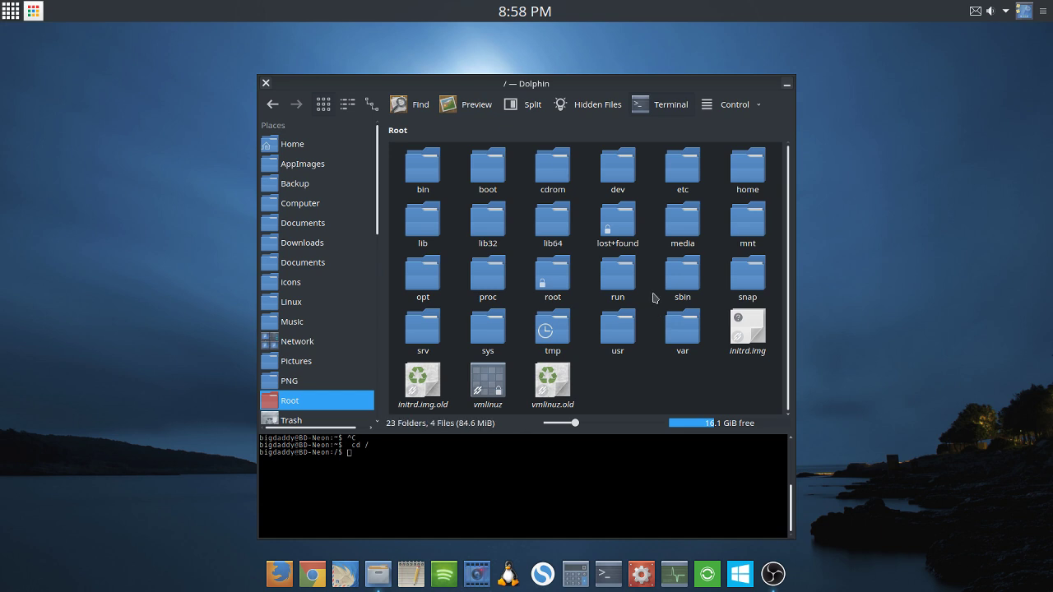
Step: Bring up the run folder's context menu and view its Open With submenu
{"action": "right_click", "coordinate": [630, 279]}
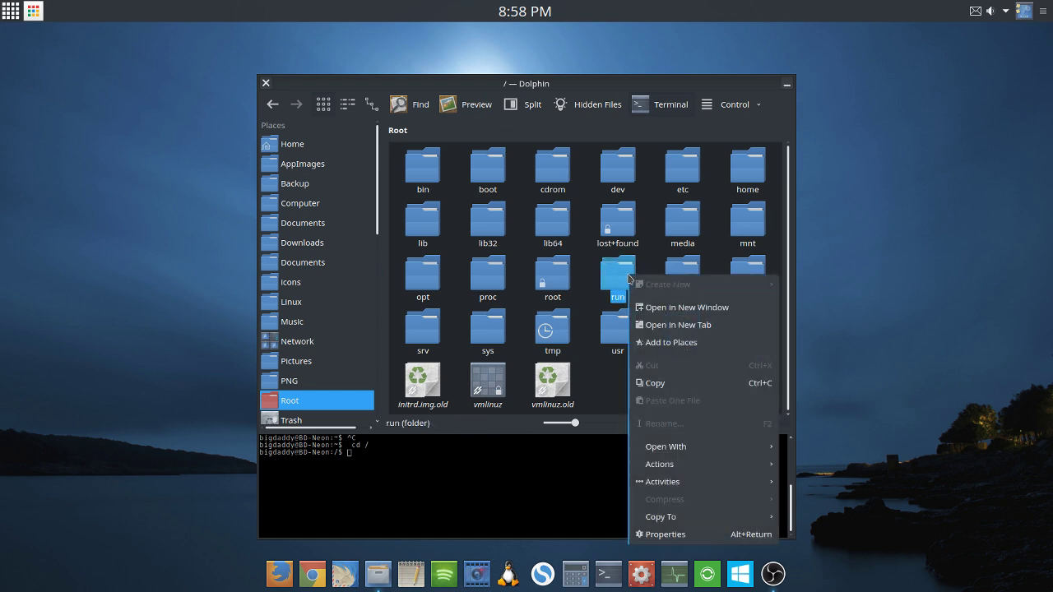
{"action": "mouse_move", "coordinate": [656, 453]}
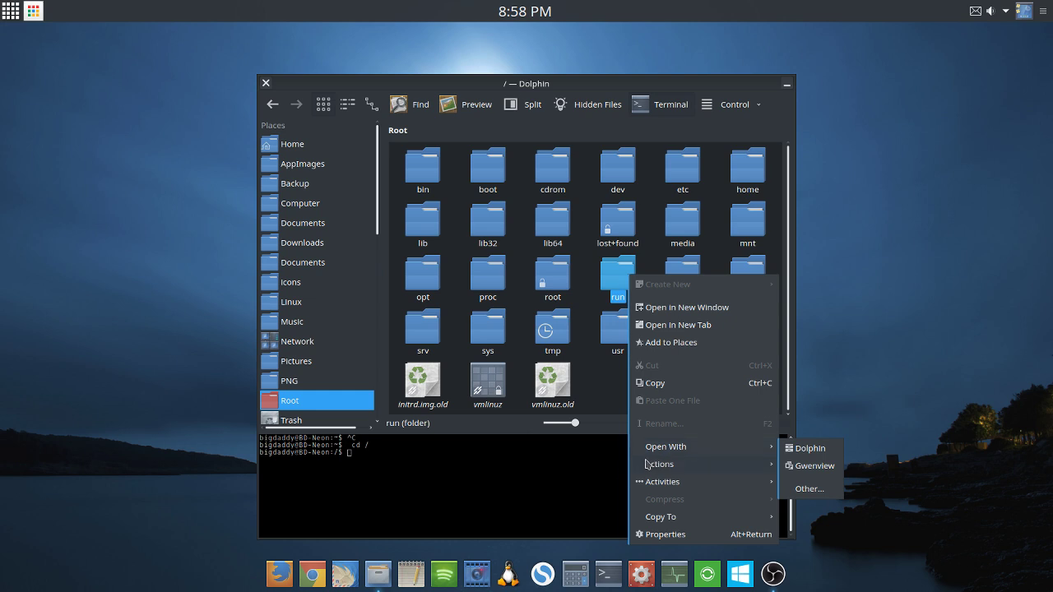
{"action": "mouse_move", "coordinate": [696, 484]}
Step: Dismiss the run folder's context menu and focus the embedded terminal at /
{"action": "left_click", "coordinate": [613, 401]}
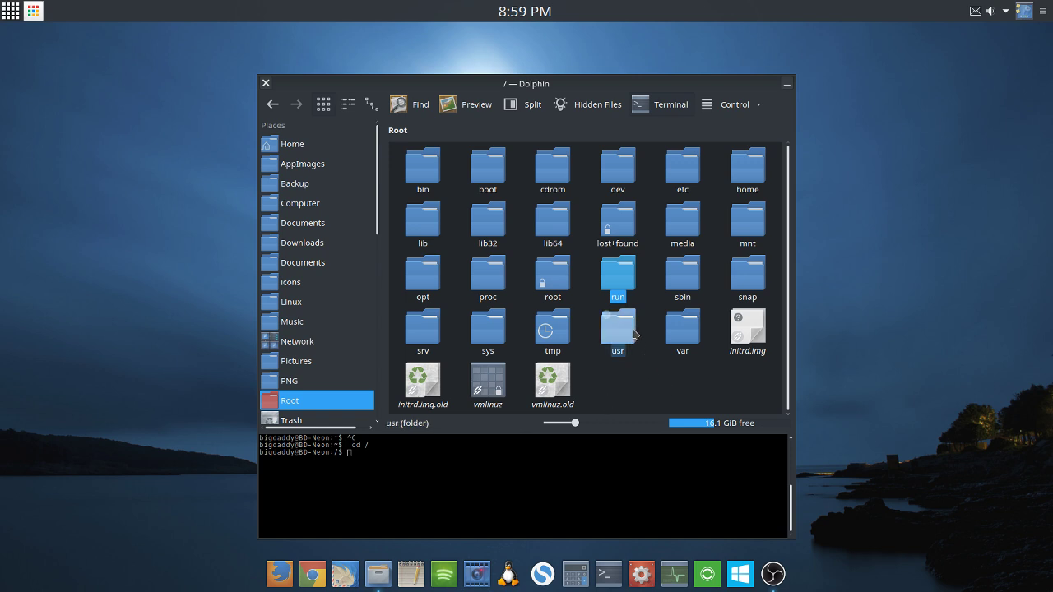
{"action": "left_click", "coordinate": [540, 469]}
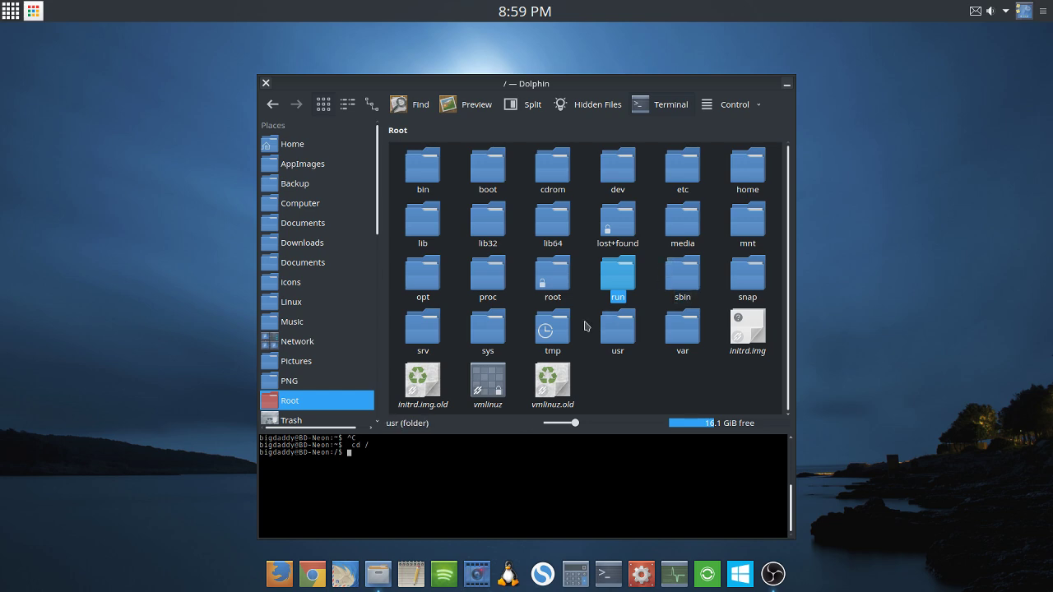
{"action": "left_click", "coordinate": [527, 104]}
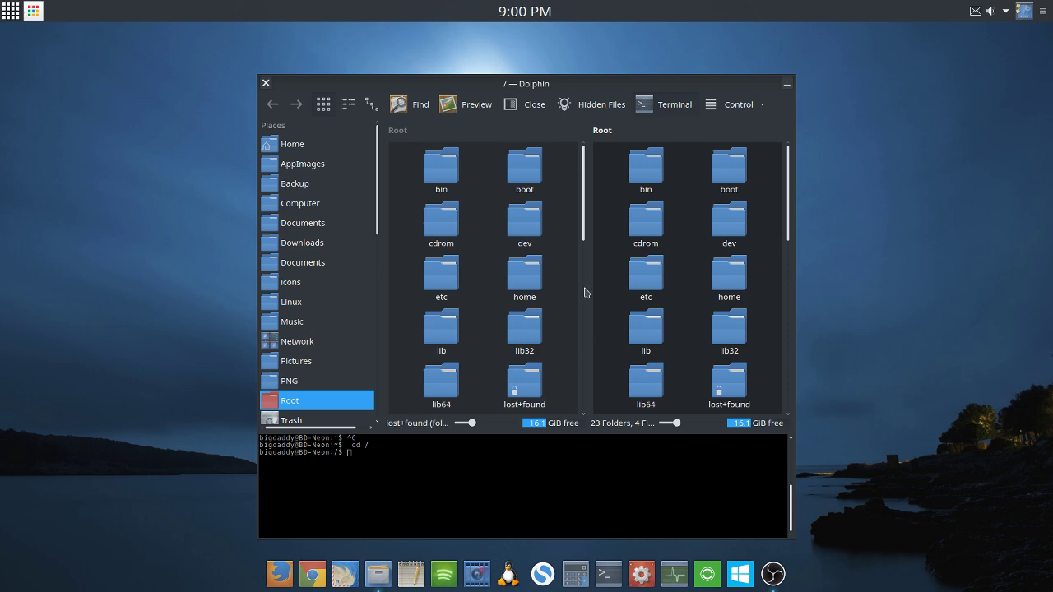
{"action": "left_click", "coordinate": [516, 114]}
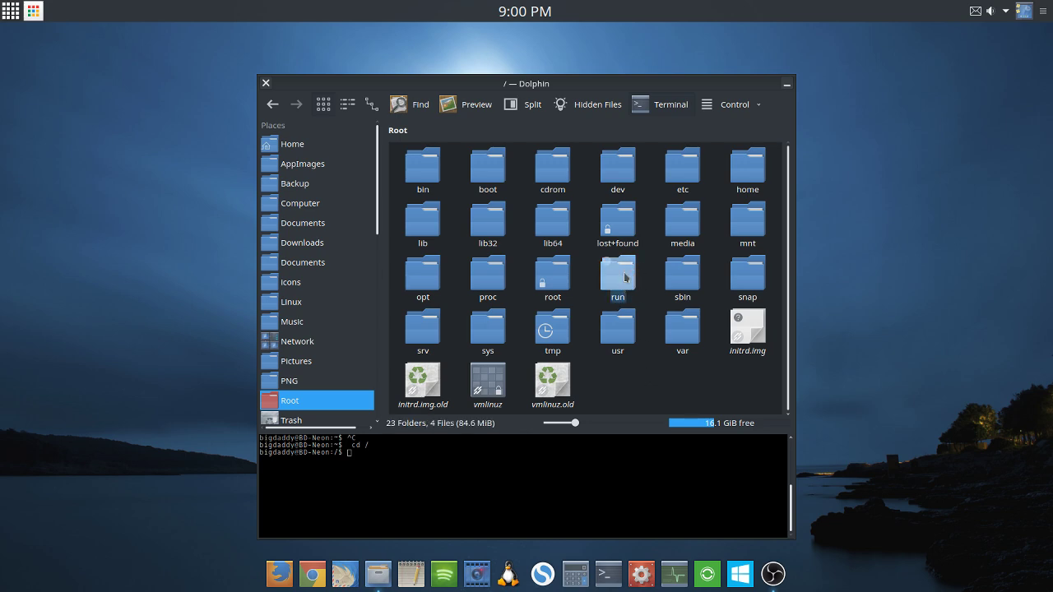
Step: Open Dolphin's Preferences on the Services page listing the context-menu services
{"action": "left_click", "coordinate": [724, 104]}
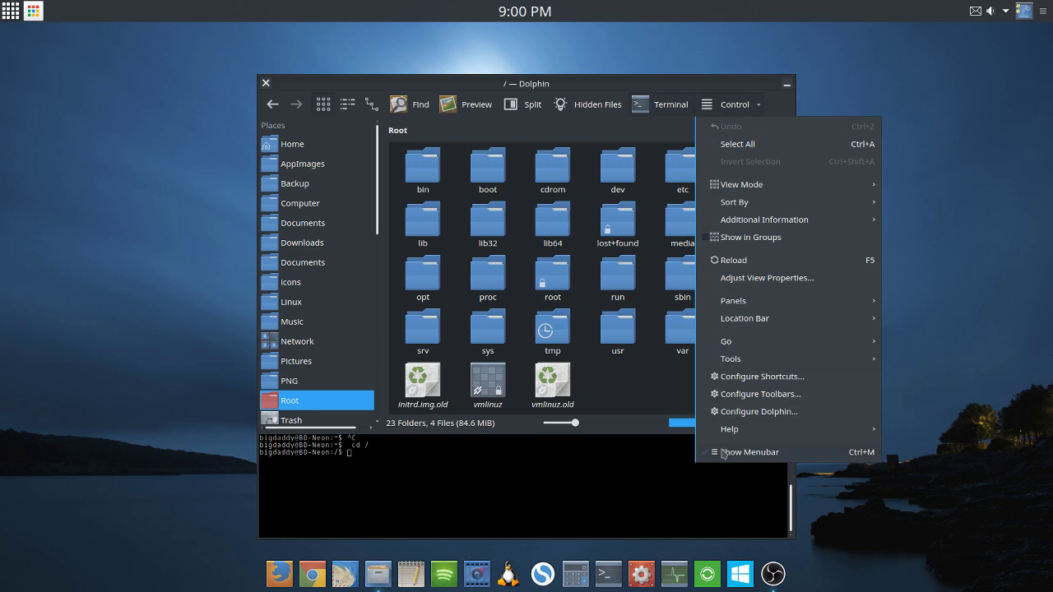
{"action": "left_click", "coordinate": [732, 411]}
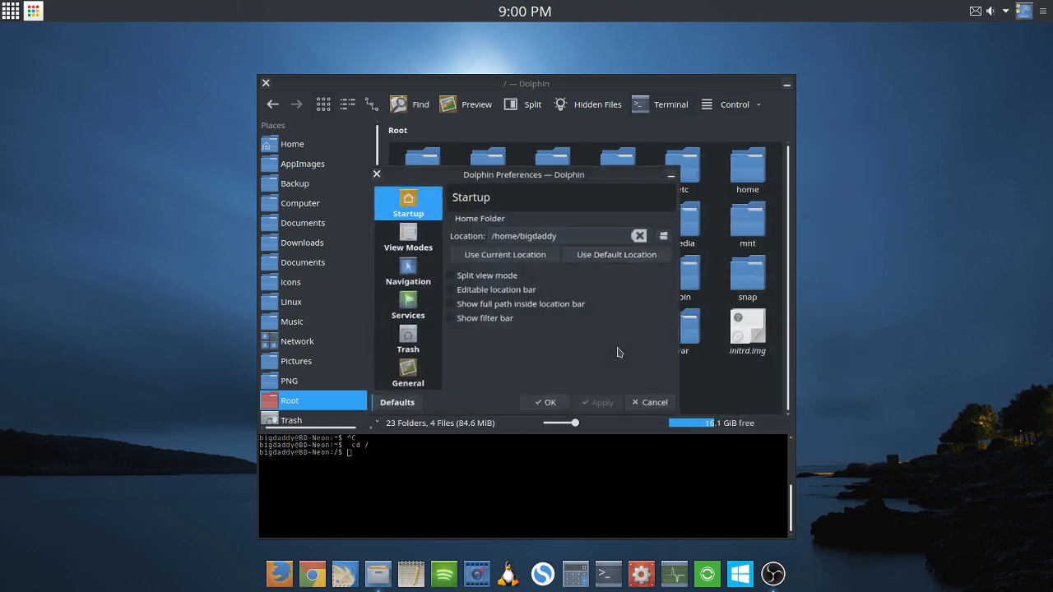
{"action": "left_click", "coordinate": [409, 306]}
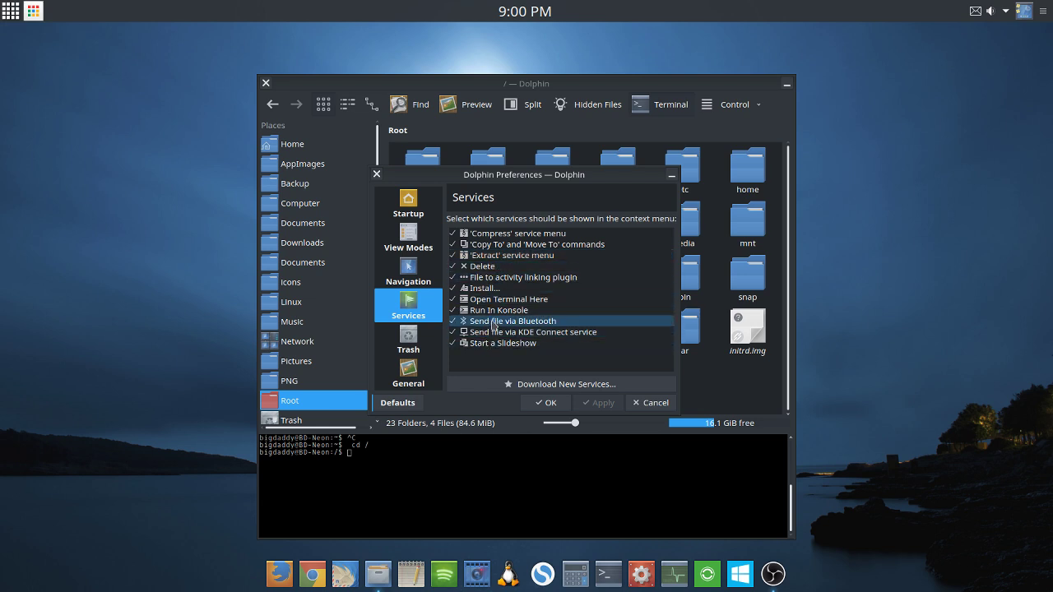
Step: Search the add-on installer for 'root' and browse results such as Root Actions Servicemenu
{"action": "left_click", "coordinate": [535, 385]}
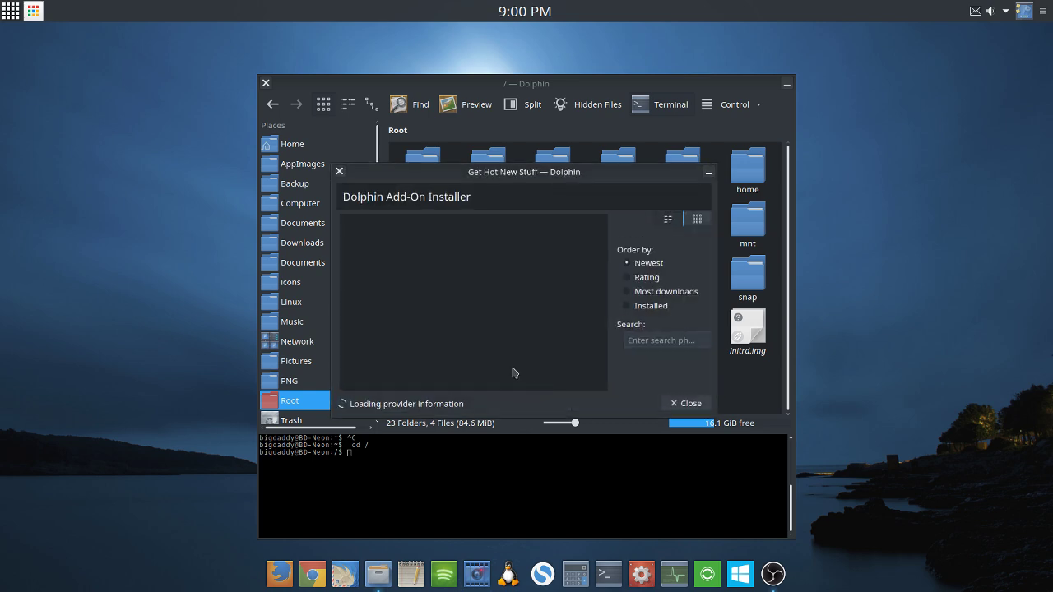
{"action": "type", "text": "root"}
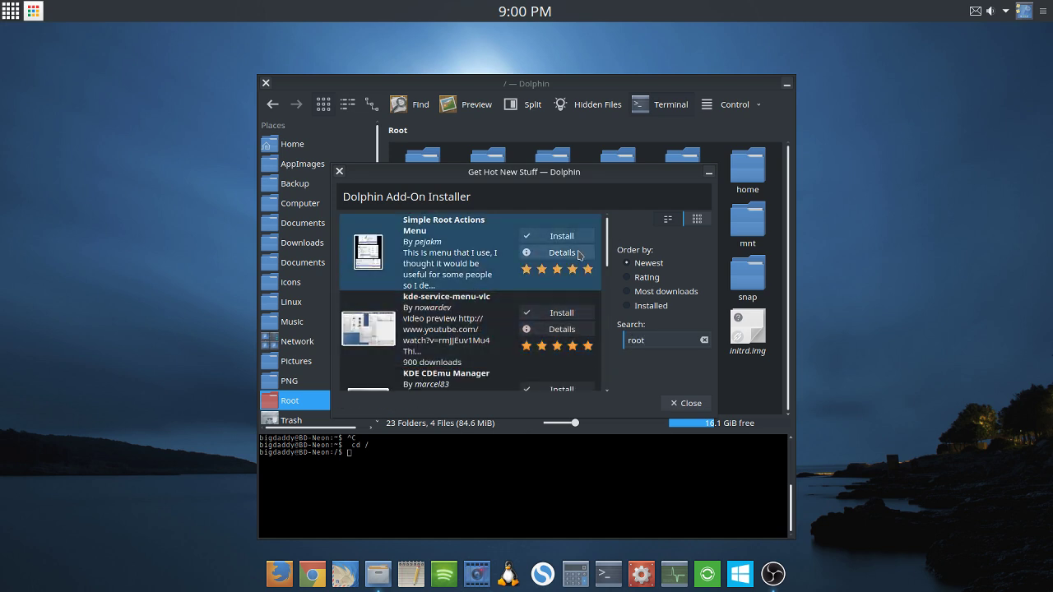
{"action": "left_click_drag", "start_coordinate": [608, 239], "coordinate": [597, 363]}
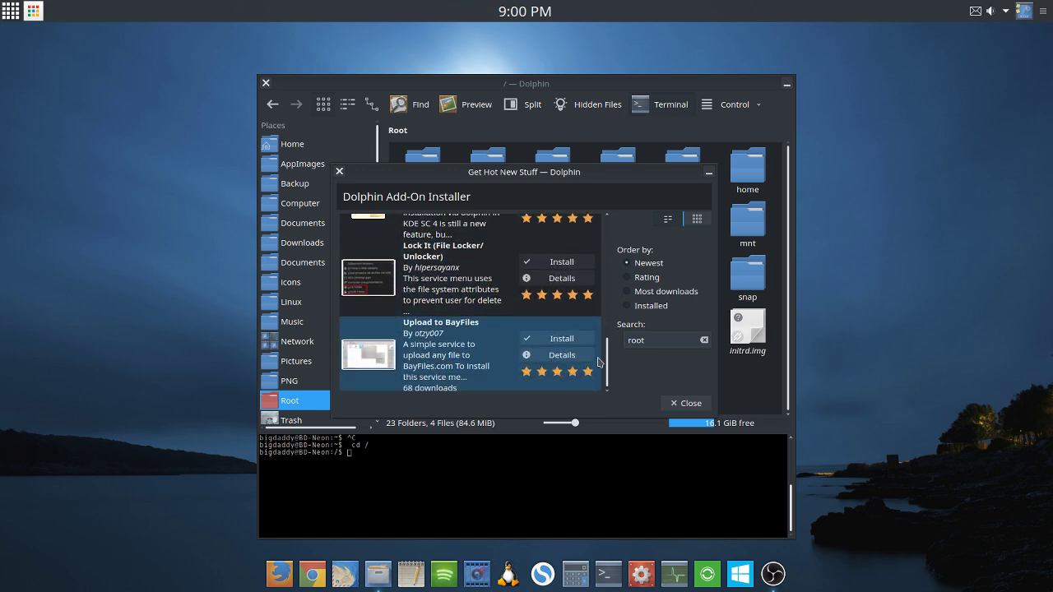
{"action": "scroll", "coordinate": [458, 334], "scroll_direction": "up", "scroll_amount": 3}
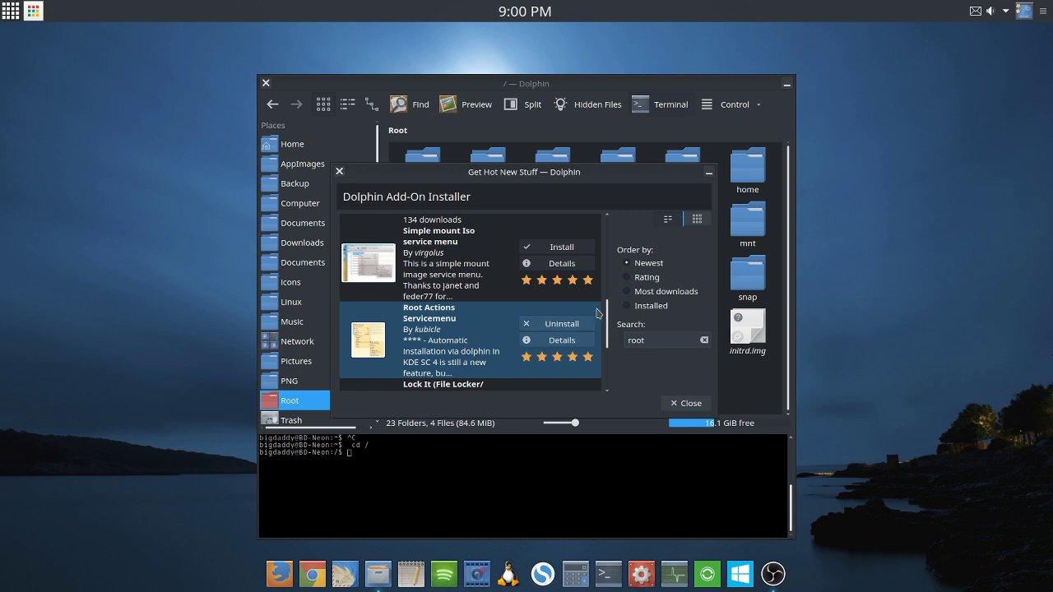
{"action": "mouse_move", "coordinate": [610, 313]}
{"action": "left_mouse_down"}
{"action": "mouse_move", "coordinate": [609, 366]}
{"action": "mouse_move", "coordinate": [620, 228]}
{"action": "left_mouse_up"}
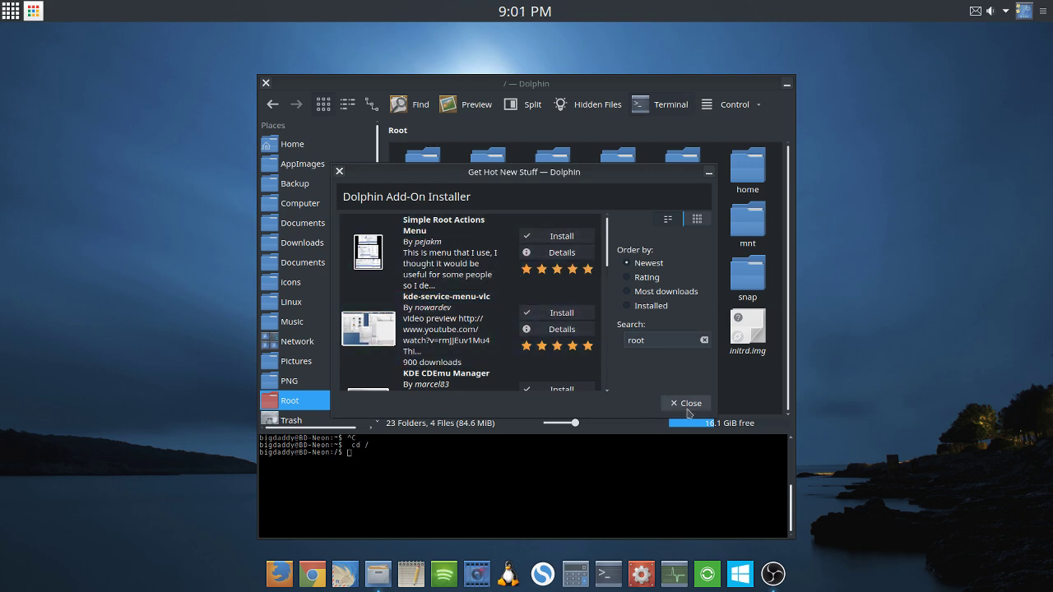
Step: Close the add-on installer and Preferences, then move and close the Dolphin window
{"action": "left_click", "coordinate": [688, 405]}
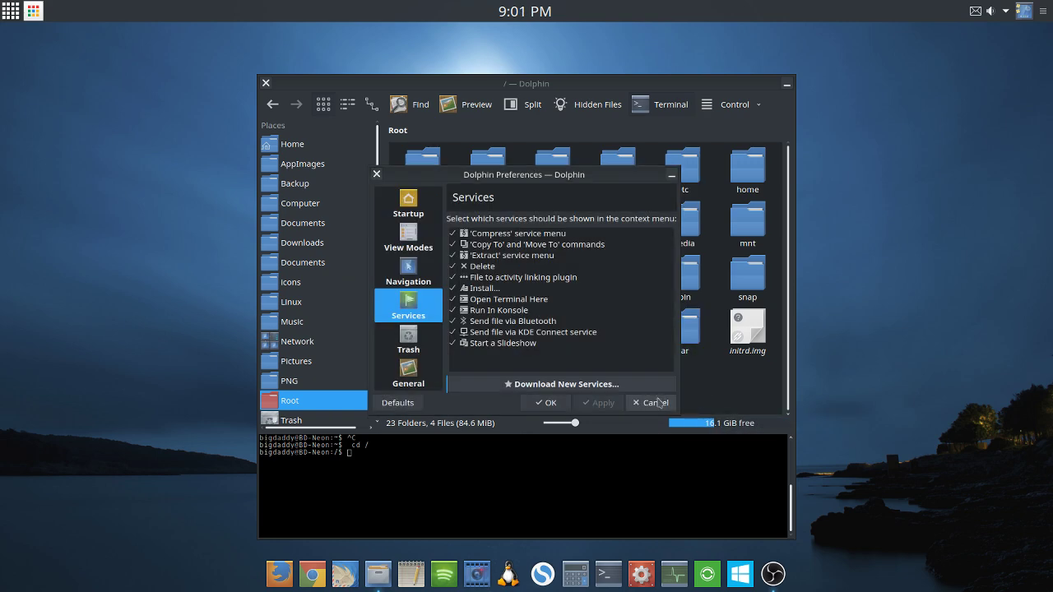
{"action": "left_click", "coordinate": [546, 402]}
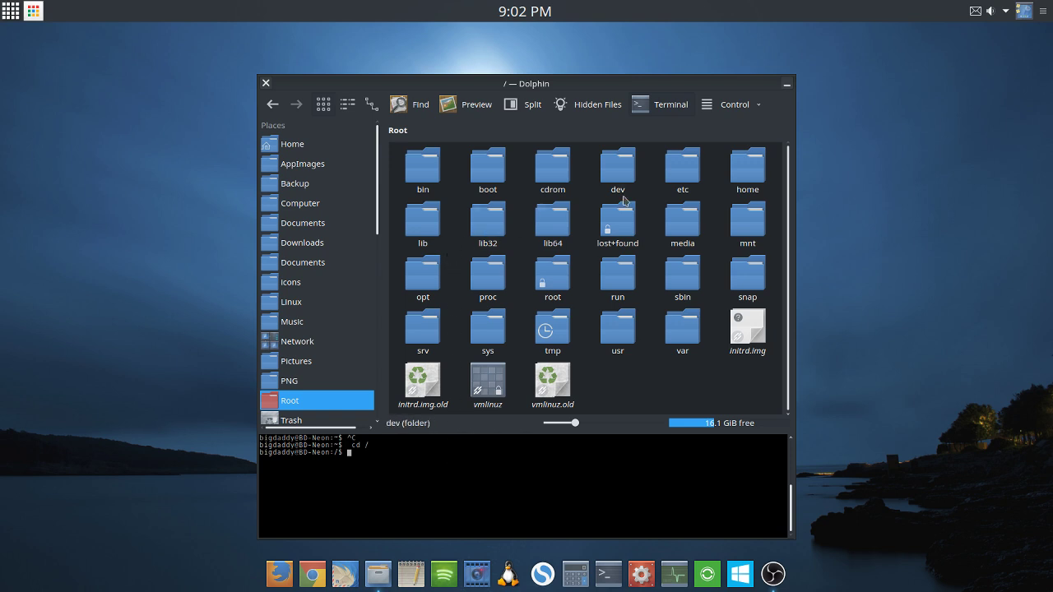
{"action": "left_click_drag", "start_coordinate": [560, 89], "coordinate": [556, 66]}
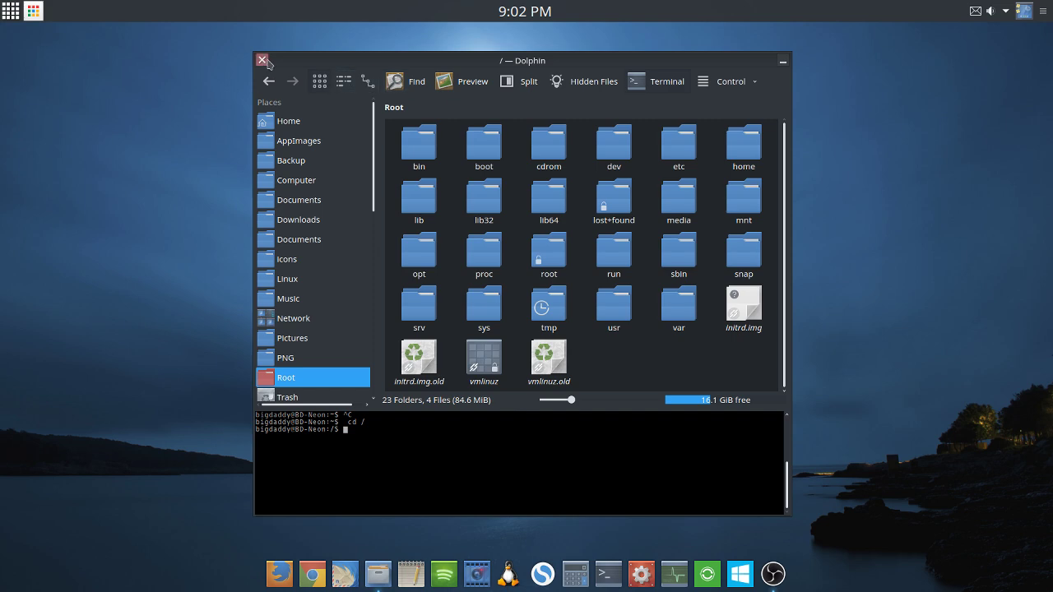
{"action": "left_click", "coordinate": [263, 61]}
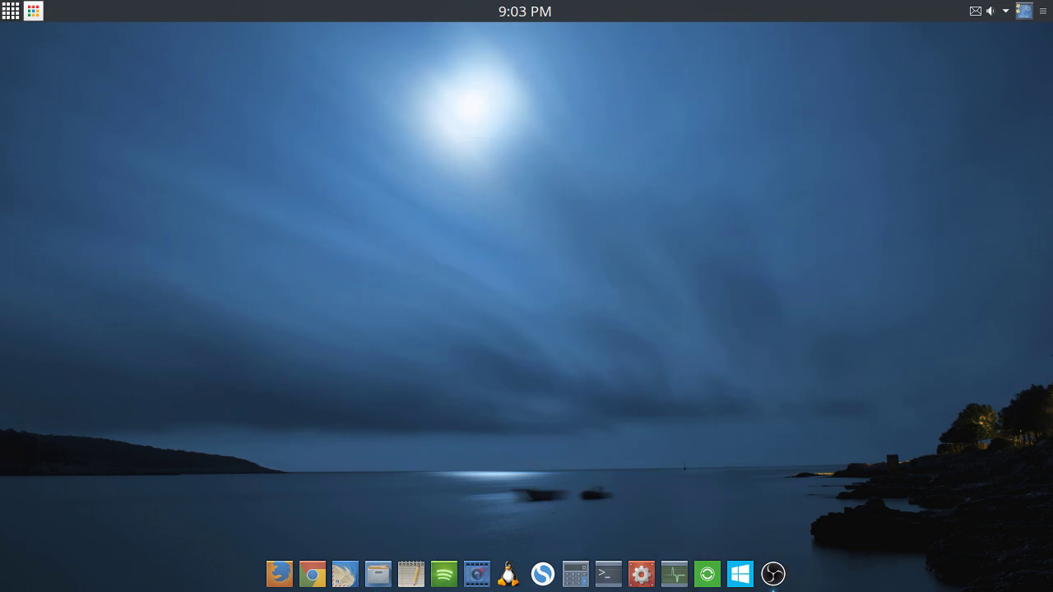